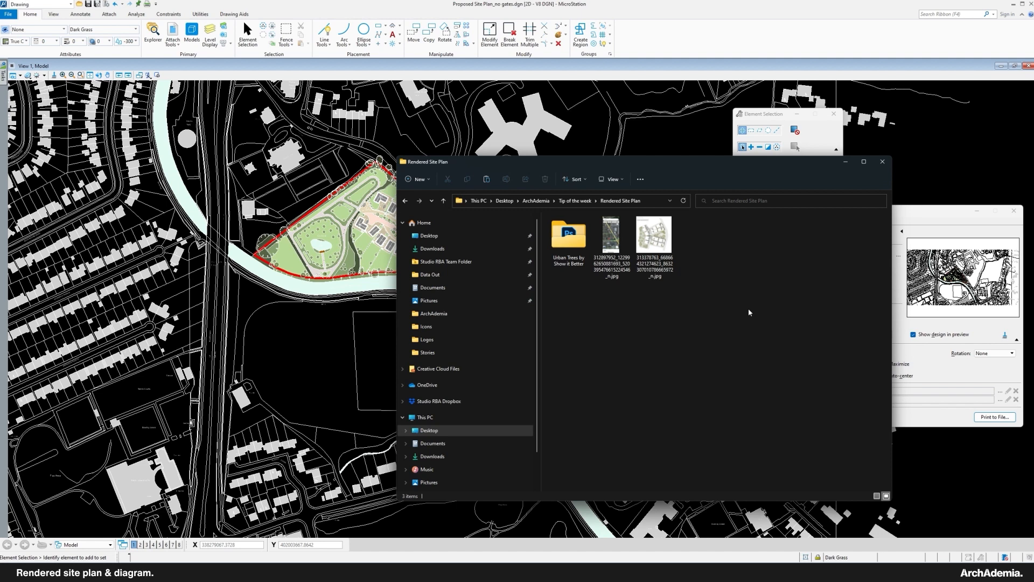
Close the print setup and view the rendered site plan reference image from the Rendered Site Plan folder
left_click(1014, 211)
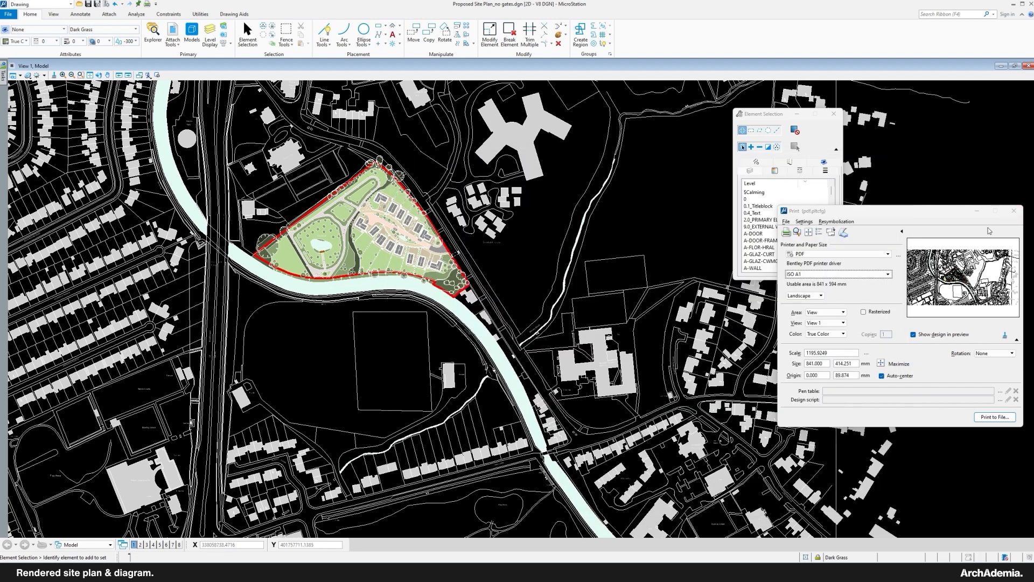
left_click(626, 571)
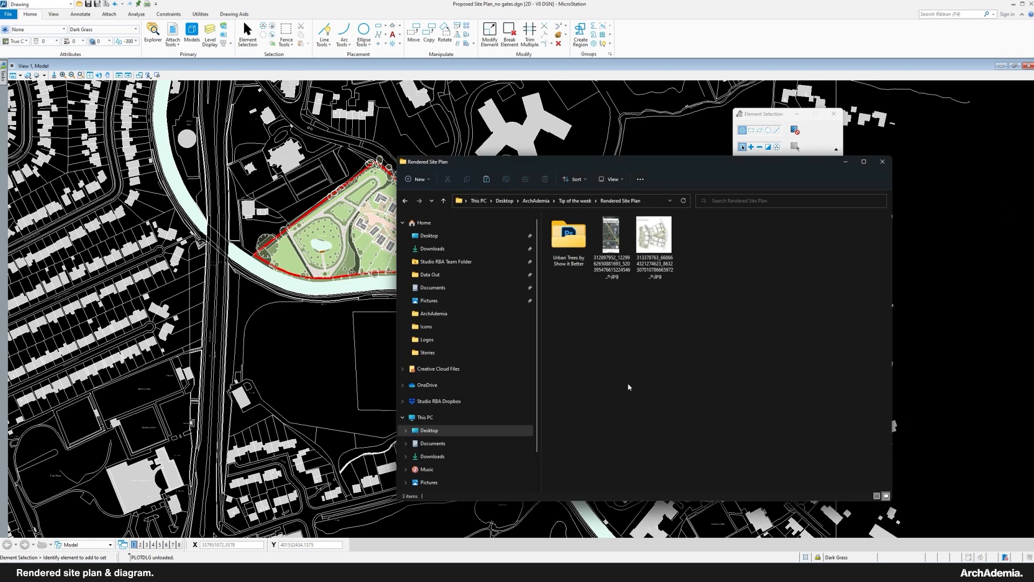
double_click(650, 250)
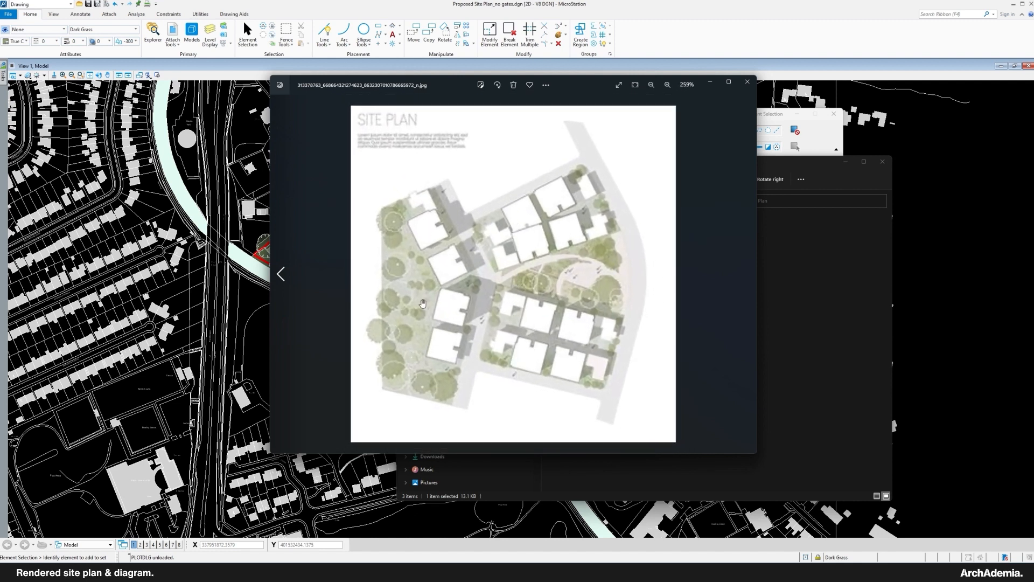
scroll(482, 380, "down", 1)
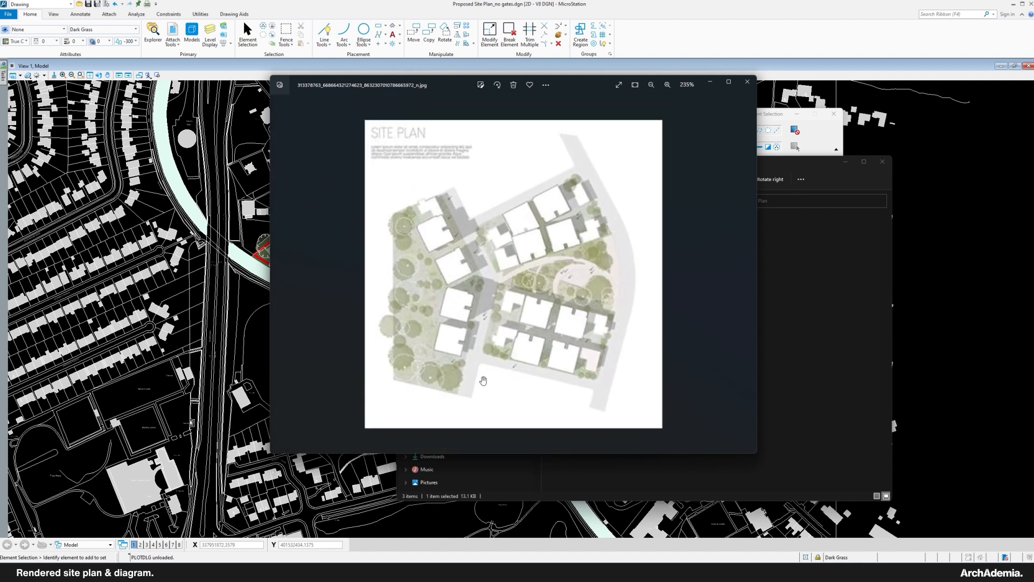
scroll(494, 300, "down", 8)
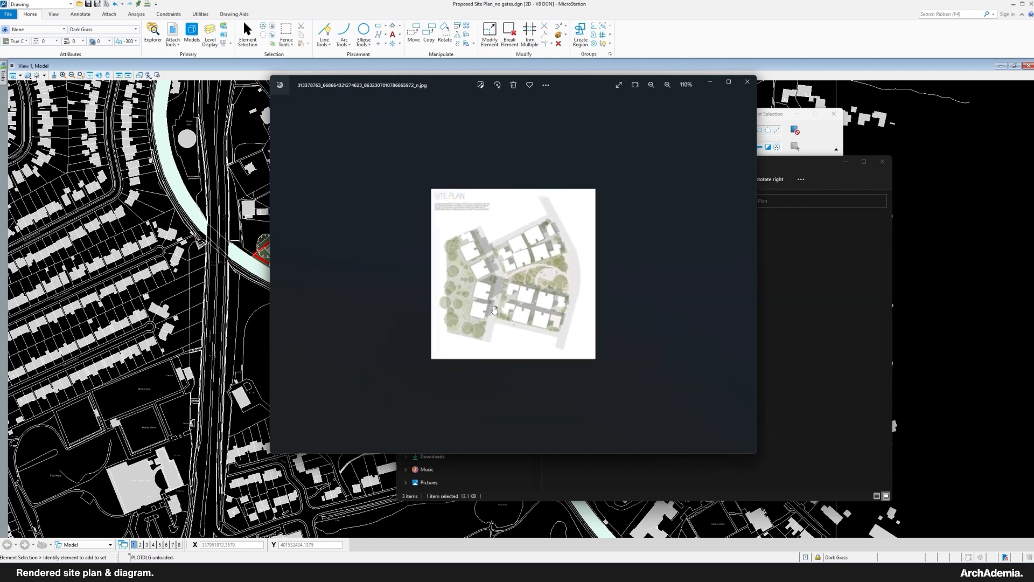
View the satellite map screenshot from the same folder and close both reference images
left_click(782, 314)
double_click(612, 245)
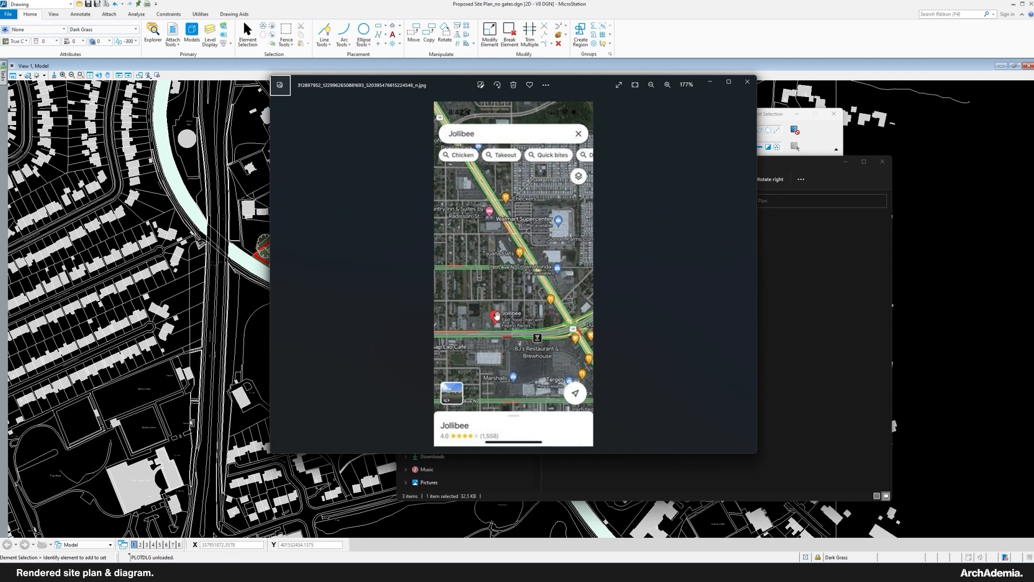
left_click(747, 81)
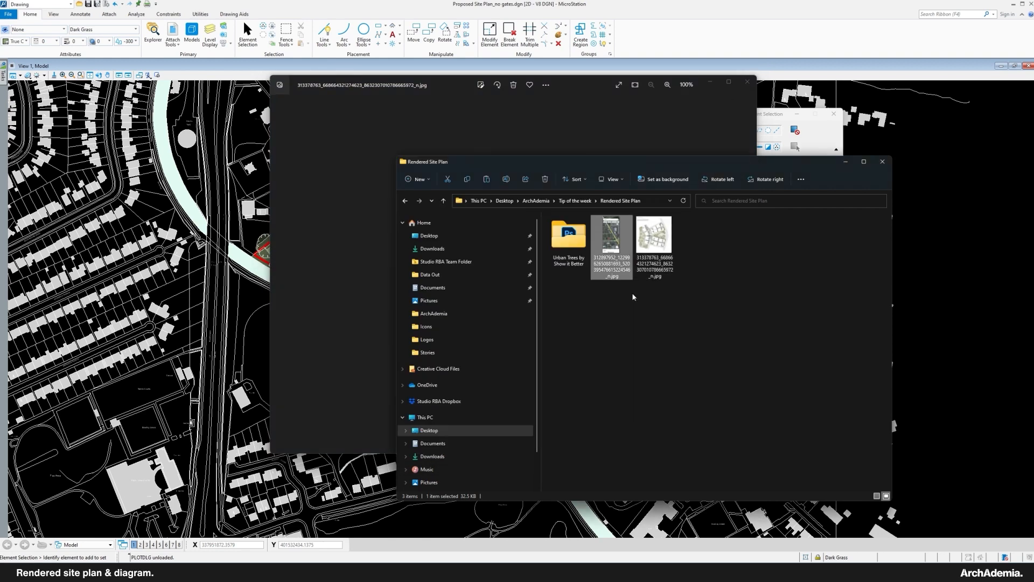
left_click(443, 81)
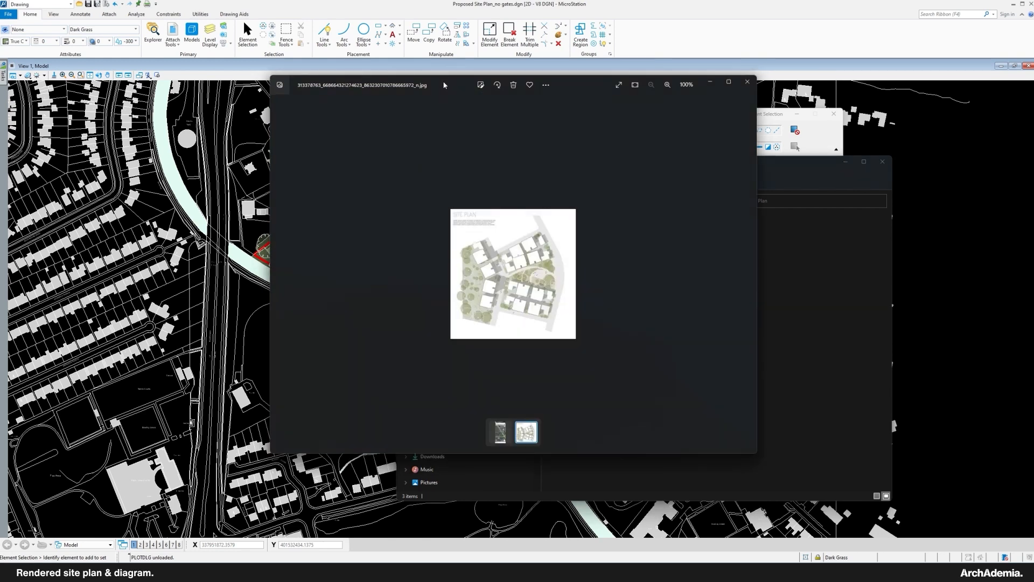
left_click(747, 81)
left_click_drag(629, 164, 657, 156)
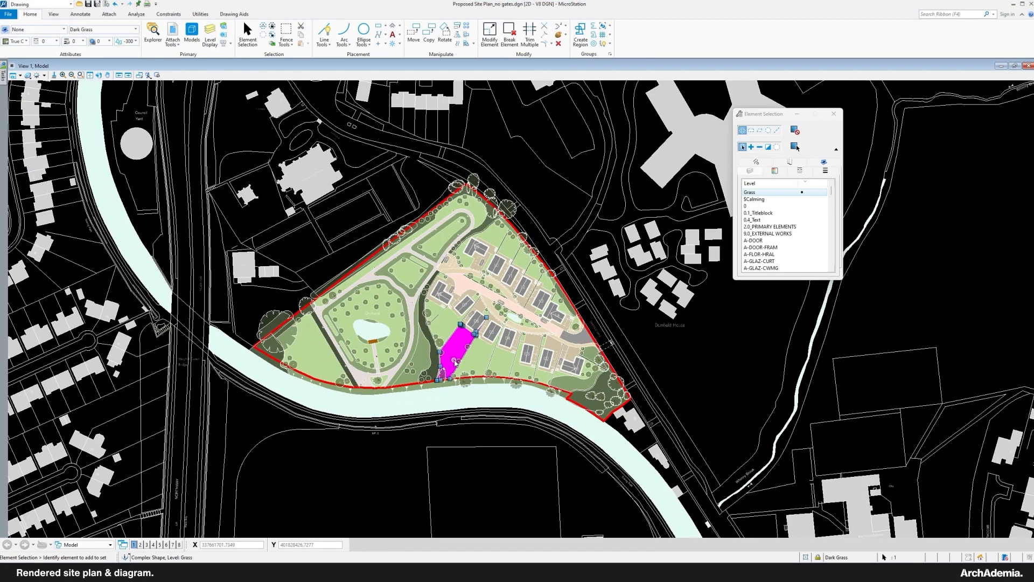
Examine the overall site layout and the numbered housing plots inside the red boundary
left_click(690, 363)
middle_click_drag(555, 221, 560, 226)
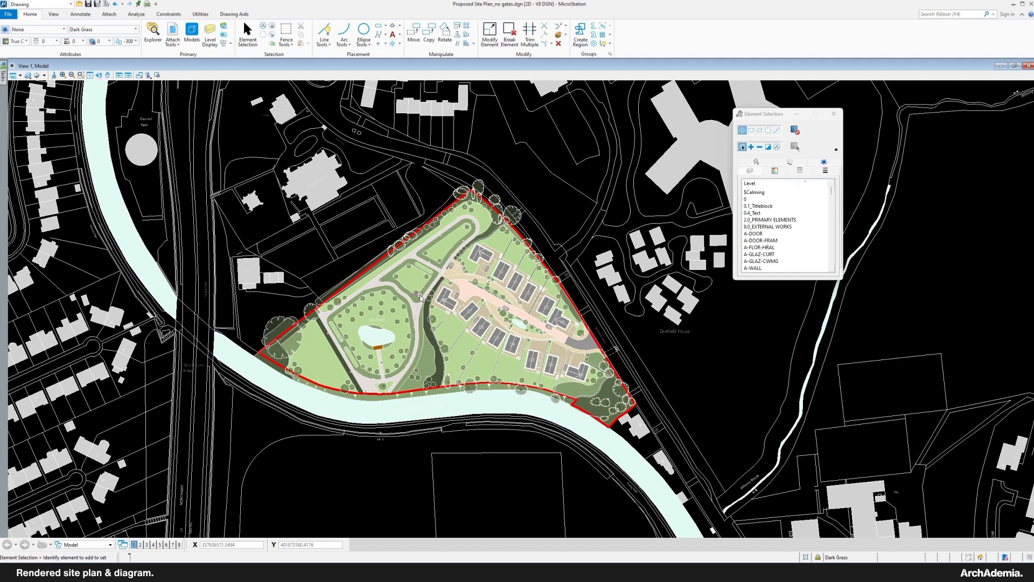
scroll(403, 374, "up", 3)
left_click(396, 416)
left_click(431, 394)
left_click(499, 357)
scroll(499, 357, "down", 2)
scroll(598, 218, "up", 2)
left_click(597, 216)
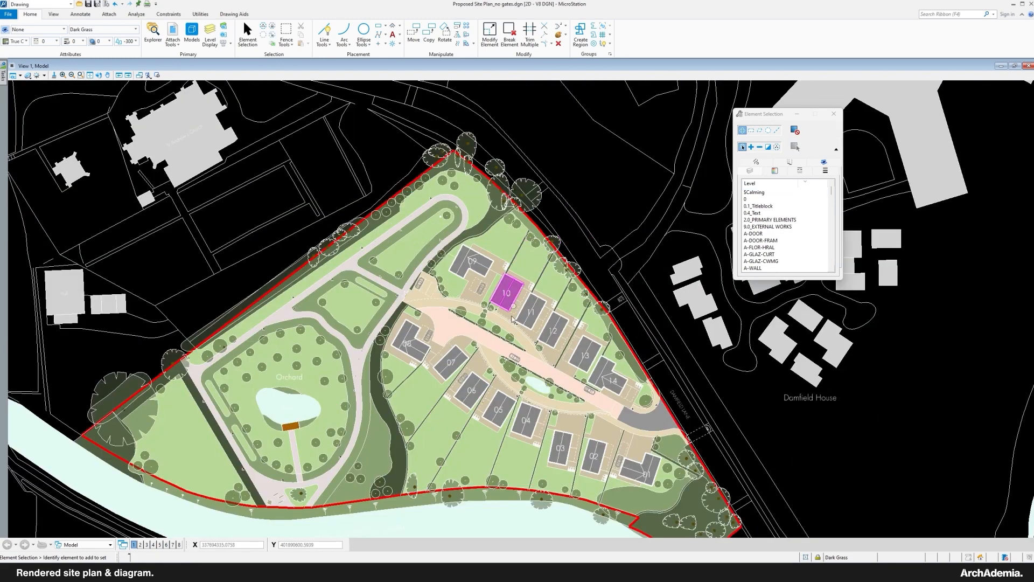
middle_click_drag(501, 347, 533, 257)
middle_click_drag(409, 321, 442, 344)
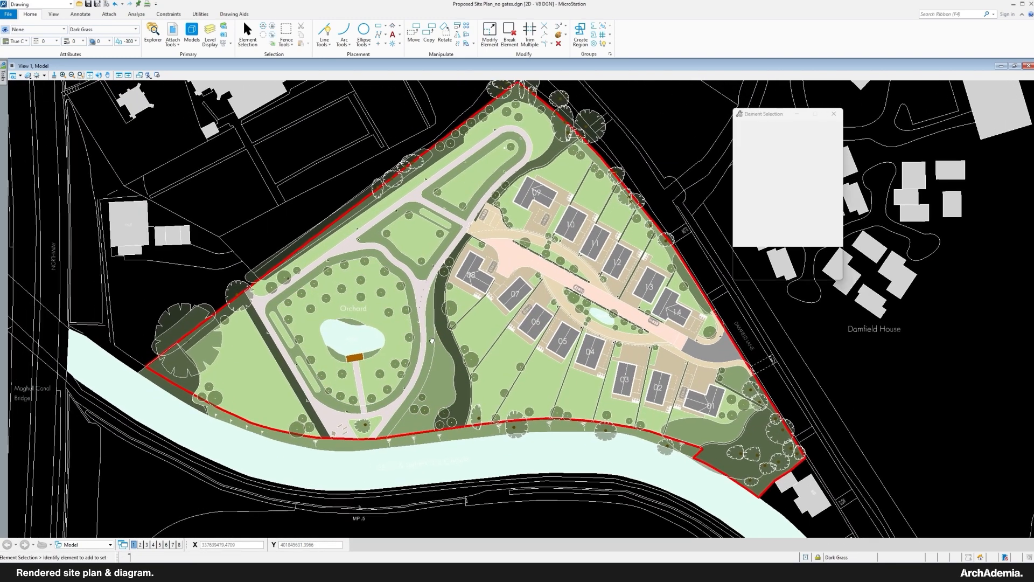
Inspect the grass fill around the orchard pond and the dark grass strip between the footpath and the houses
scroll(249, 370, "up", 2)
left_click(249, 370)
left_click(359, 322)
scroll(384, 380, "down", 4)
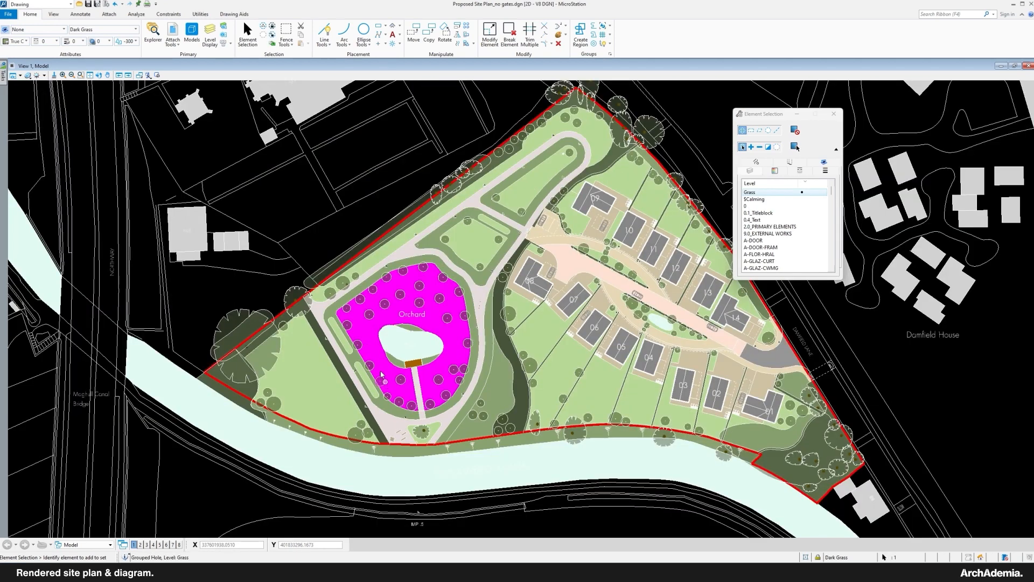
left_click(304, 236)
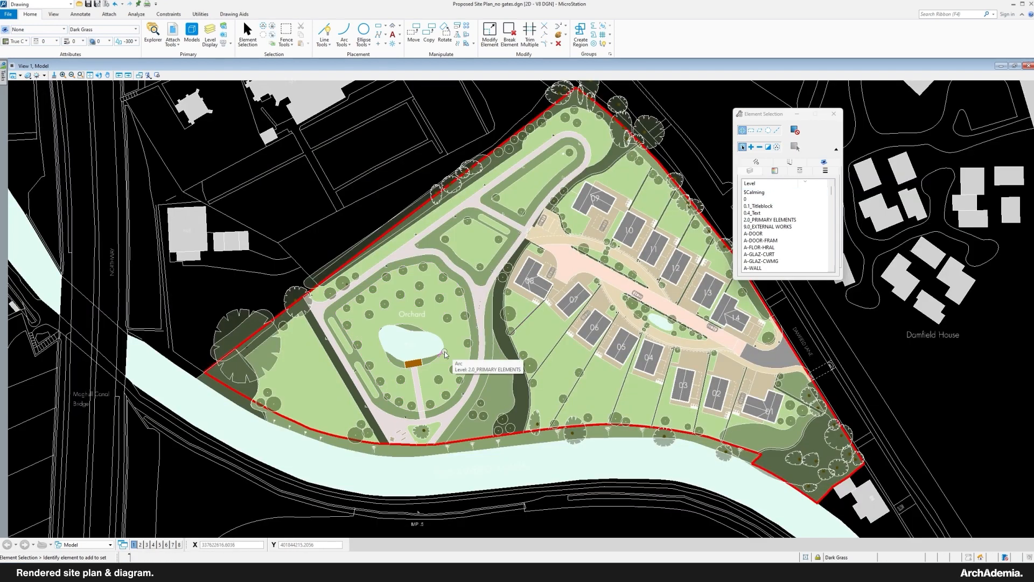
middle_click_drag(497, 352, 448, 356)
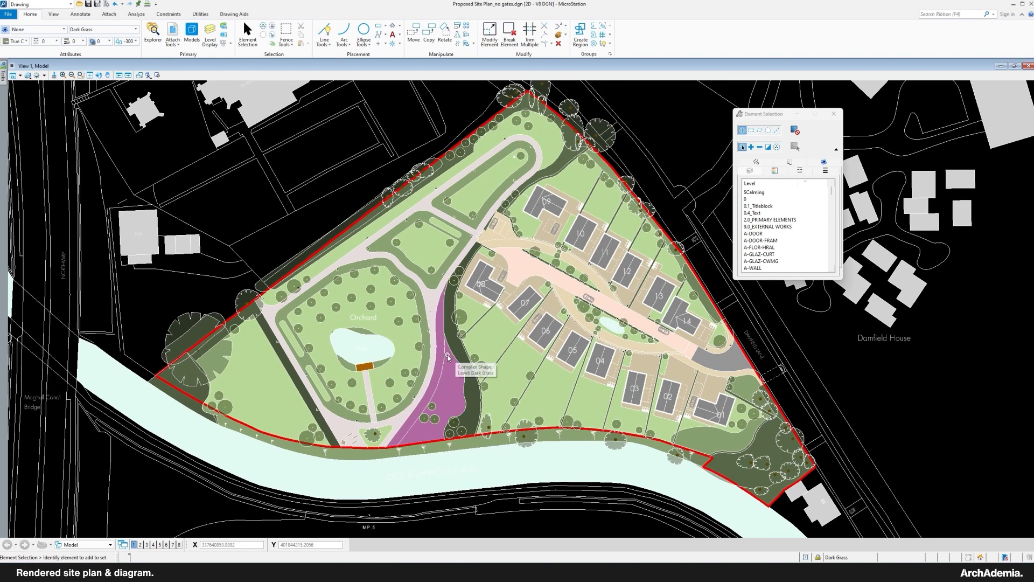
scroll(449, 356, "down", 4)
scroll(439, 381, "up", 2)
scroll(386, 391, "up", 3)
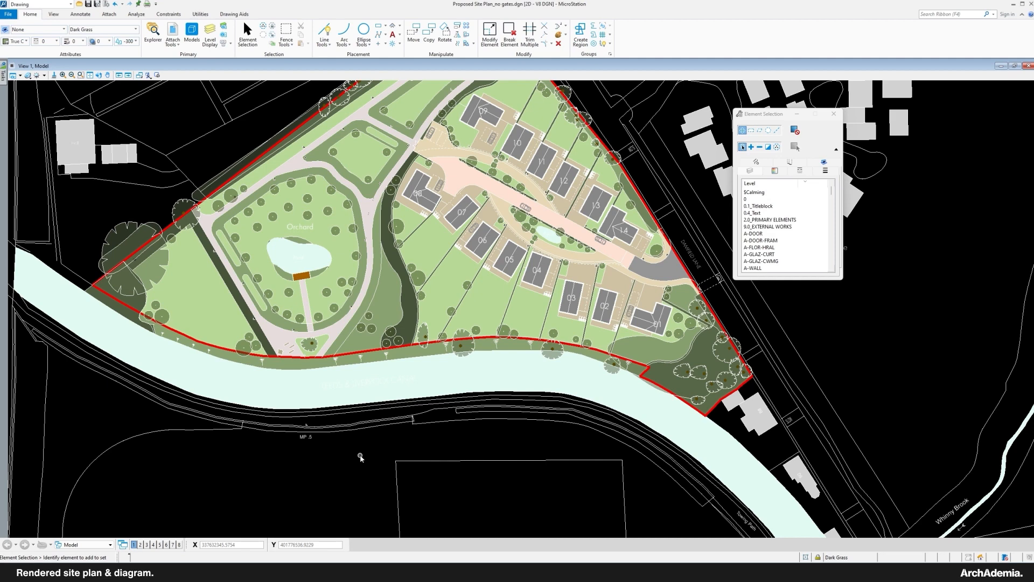
scroll(338, 272, "up", 3)
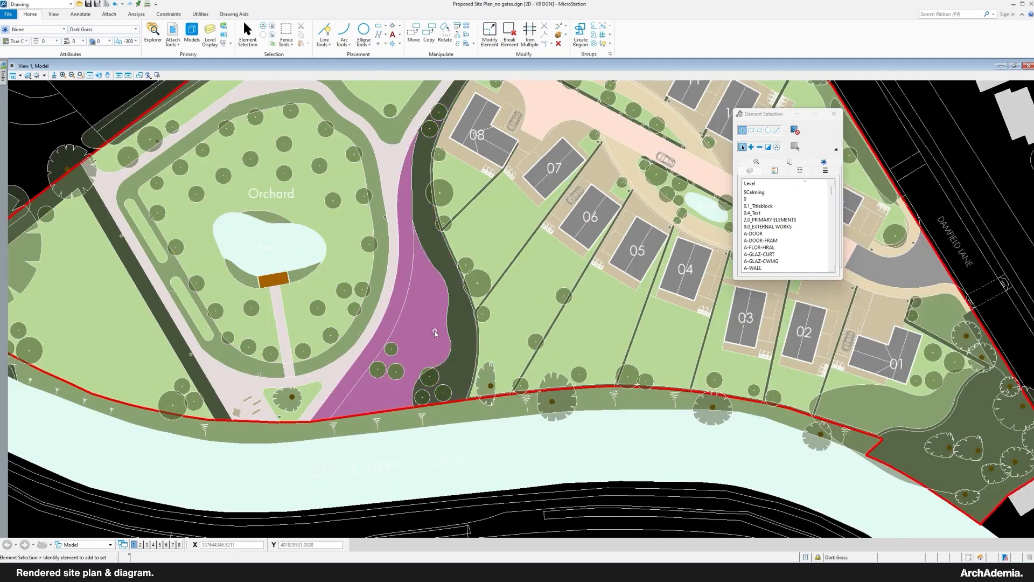
Inspect the filled park footpath shape that runs around the orchard
scroll(401, 340, "down", 3)
middle_click_drag(419, 375, 418, 433)
scroll(386, 298, "up", 2)
left_click(391, 304)
scroll(387, 299, "down", 2)
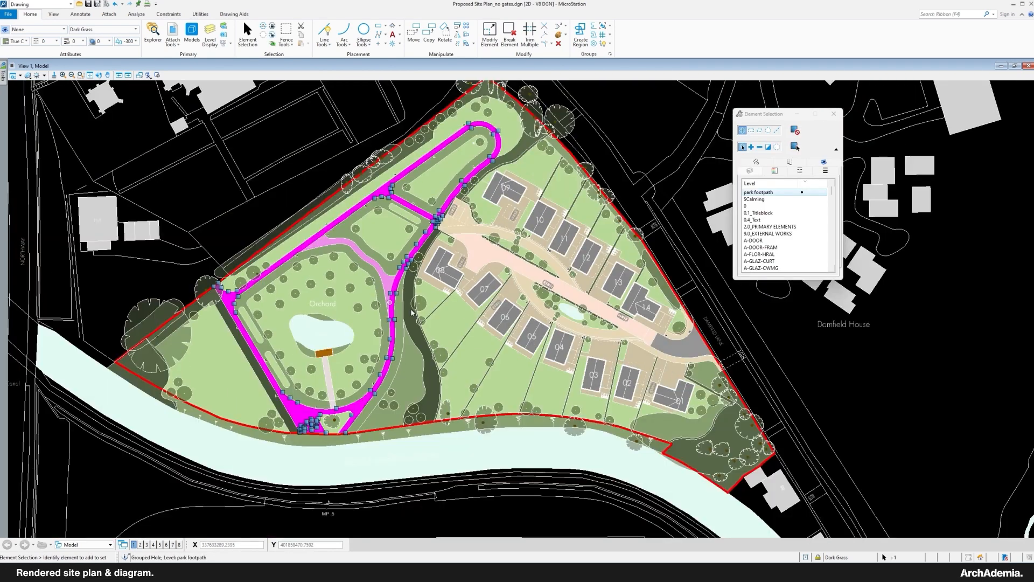
left_click(803, 337)
middle_click_drag(792, 340, 753, 340)
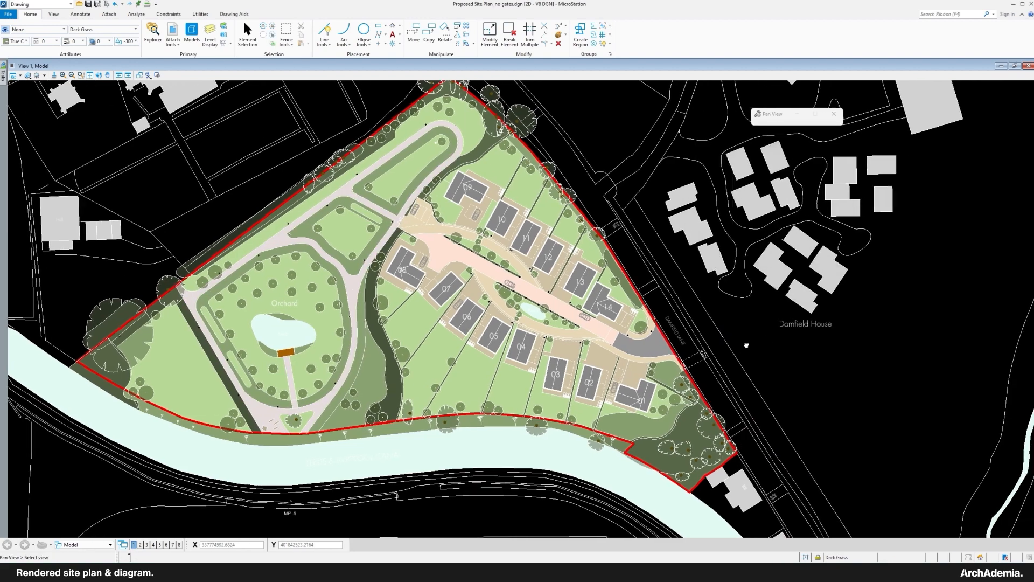
Inspect the Dark Grass and Grass shapes of the lawn north of the orchard, and the surrounding site context
left_click(367, 365)
scroll(337, 276, "up", 5)
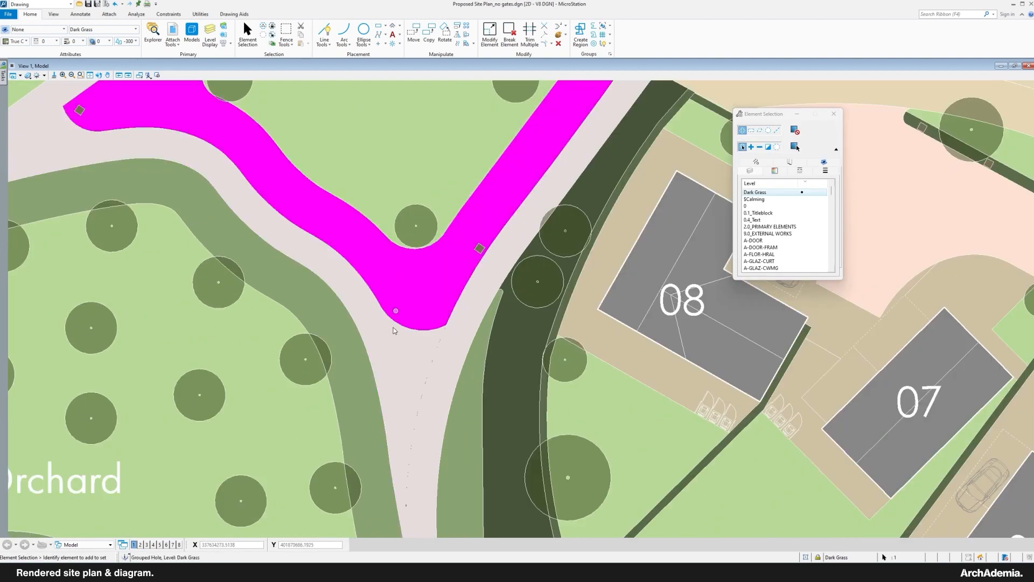
scroll(395, 330, "down", 8)
left_click(392, 345)
scroll(387, 323, "up", 3)
left_click(380, 300)
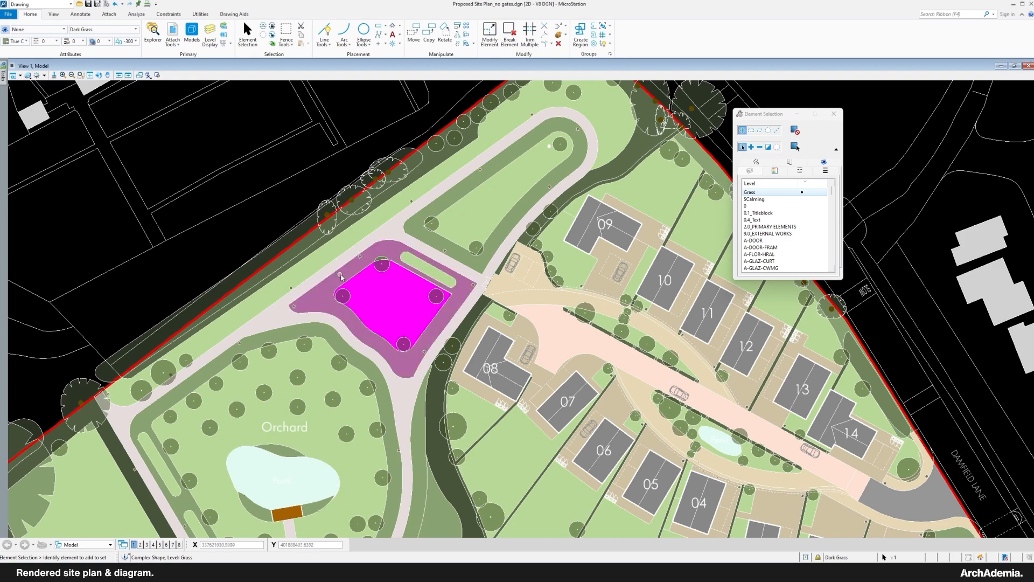
left_click(230, 227)
scroll(432, 270, "down", 4)
middle_click_drag(513, 312, 509, 281)
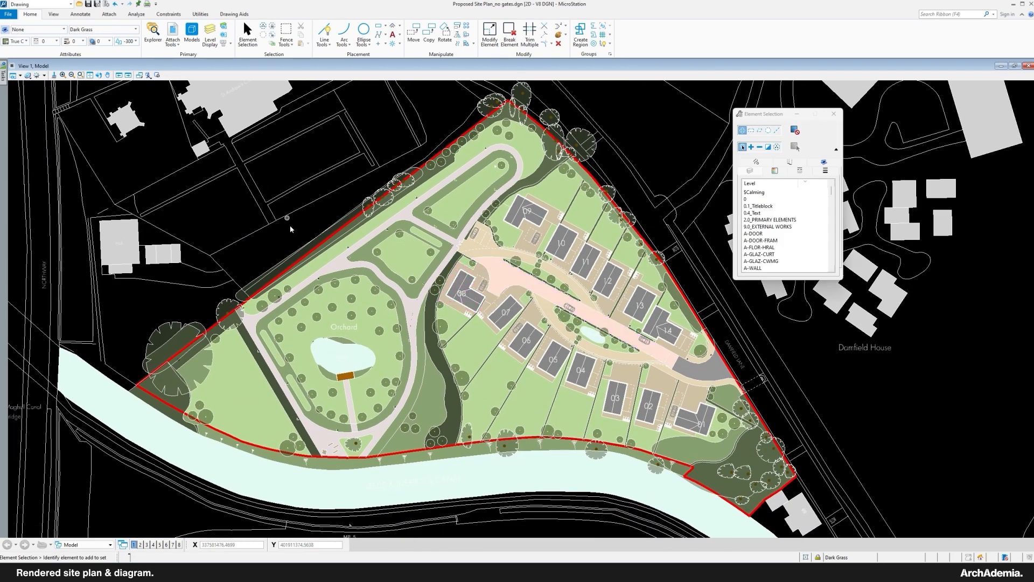
scroll(295, 221, "down", 3)
scroll(301, 231, "up", 2)
scroll(315, 242, "down", 2)
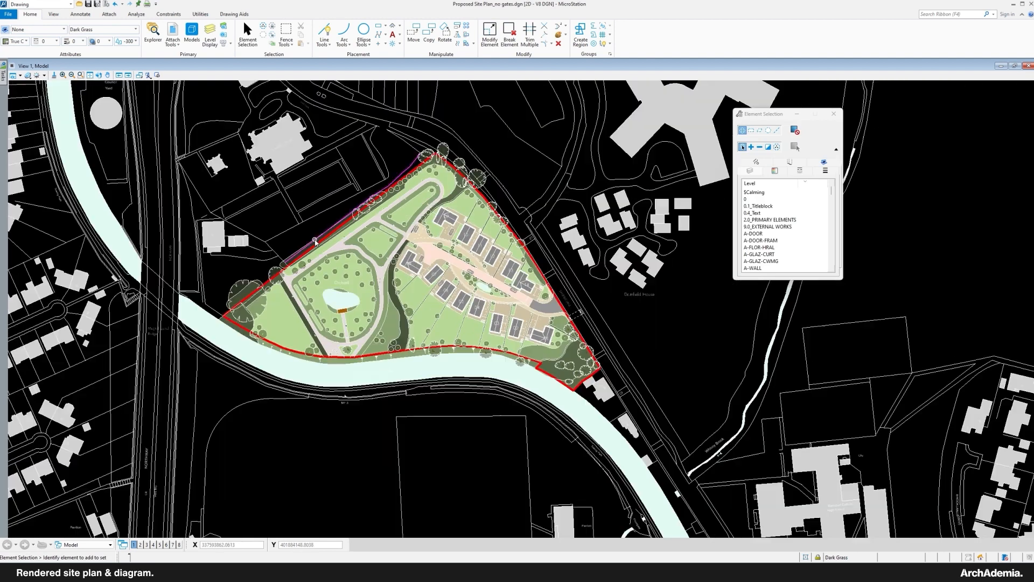
scroll(422, 271, "down", 2)
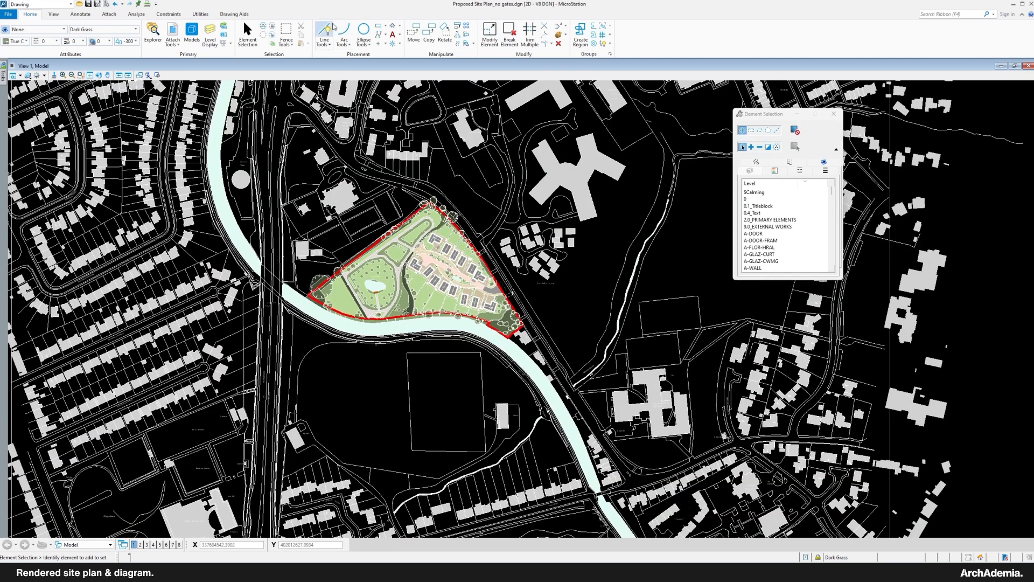
Create a new level named PLOT BOUNDARY in the Level Manager
left_click(325, 31)
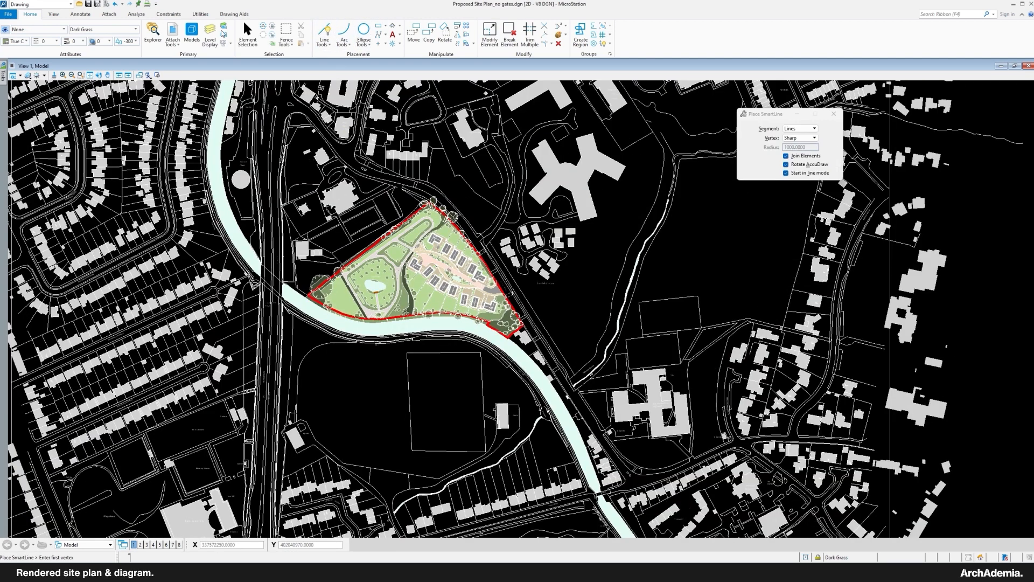
left_click(222, 27)
left_click_drag(397, 121, 404, 185)
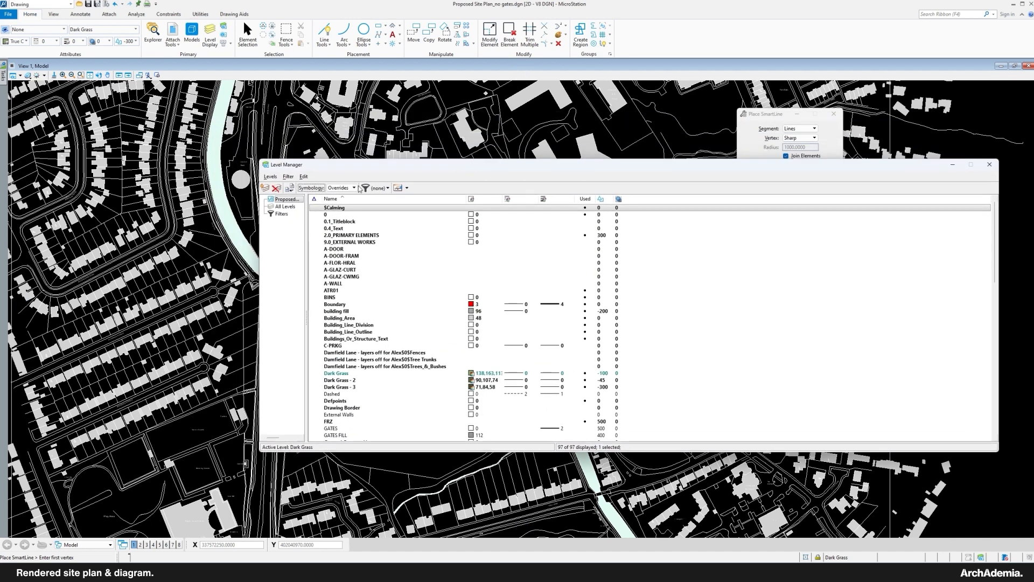
left_click(265, 188)
type("PL")
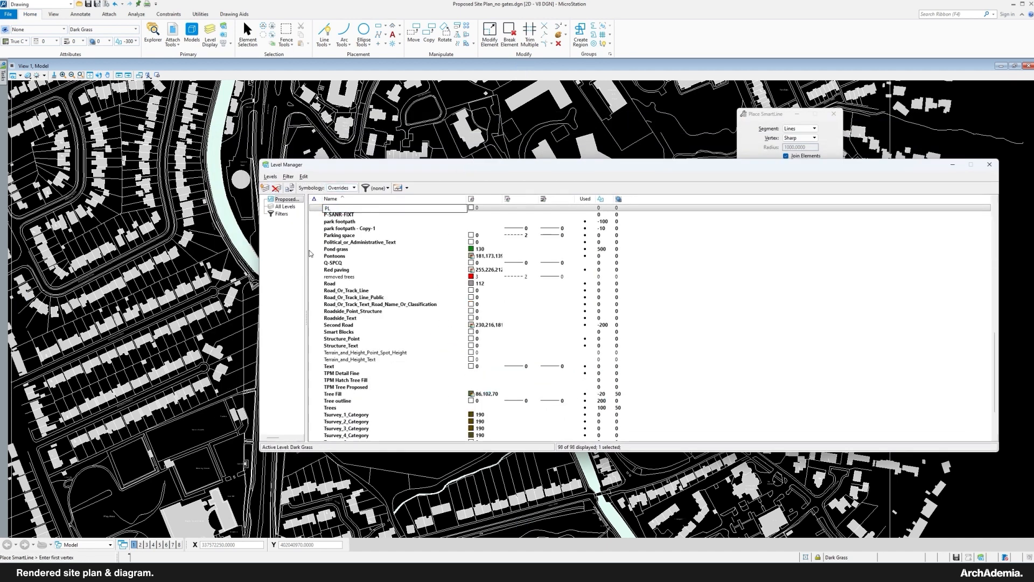
type("OT BOUNDARY")
key("Return")
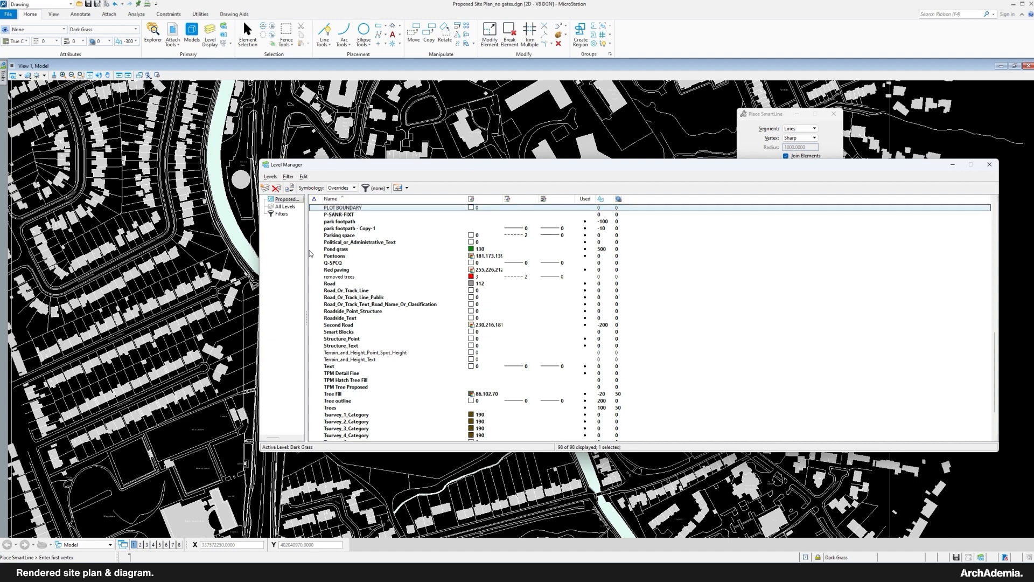
Show the levels' Plot setting, switch off plotting for the PLOT BOUNDARY level and make it the active level
right_click(645, 201)
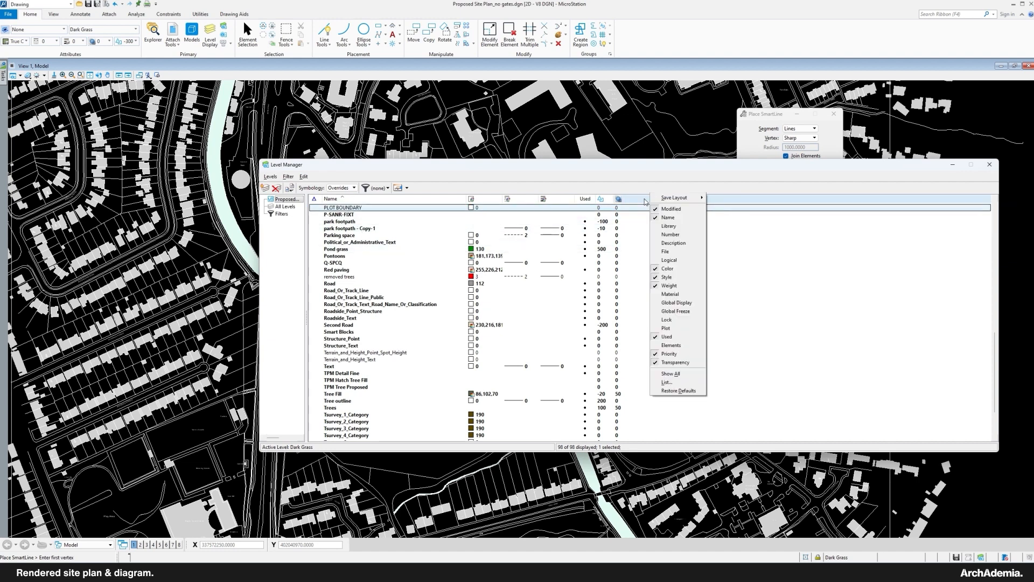
left_click(668, 338)
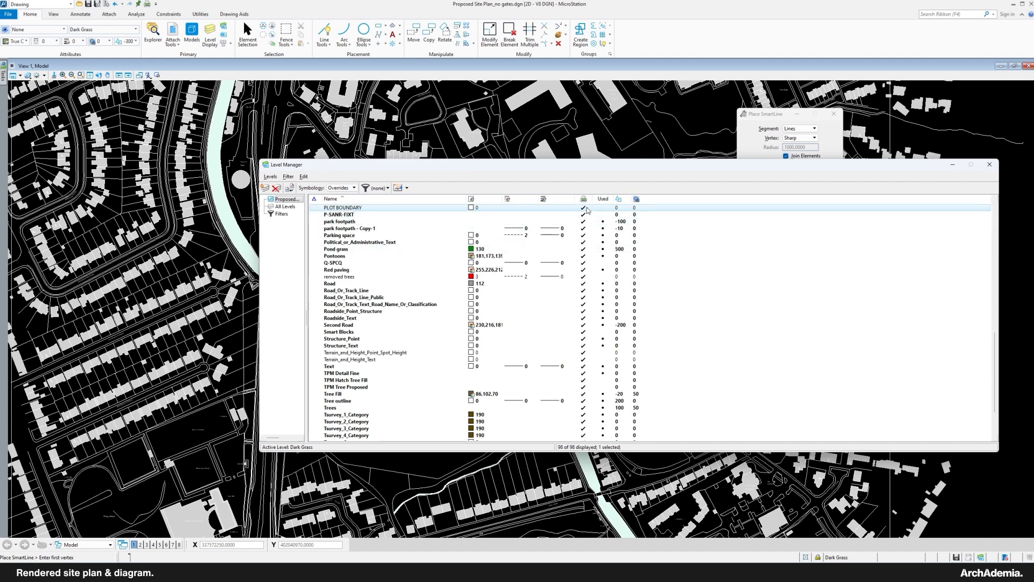
right_click(323, 208)
left_click(345, 214)
Draw an orthogonal block with fill type None around the site and its immediate surroundings on the PLOT BOUNDARY level
left_click_drag(350, 164, 377, 415)
scroll(353, 243, "down", 2)
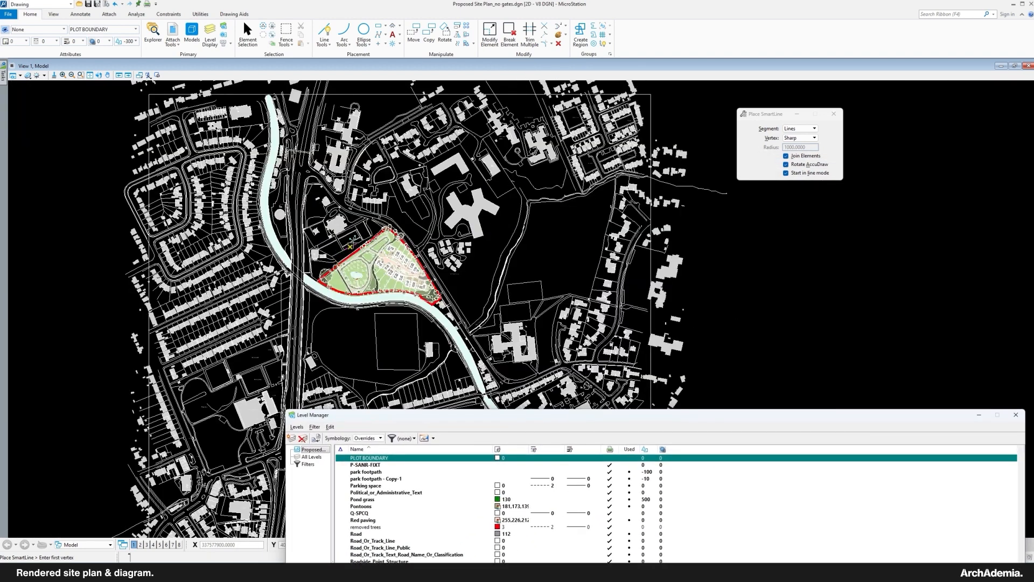
left_click(378, 25)
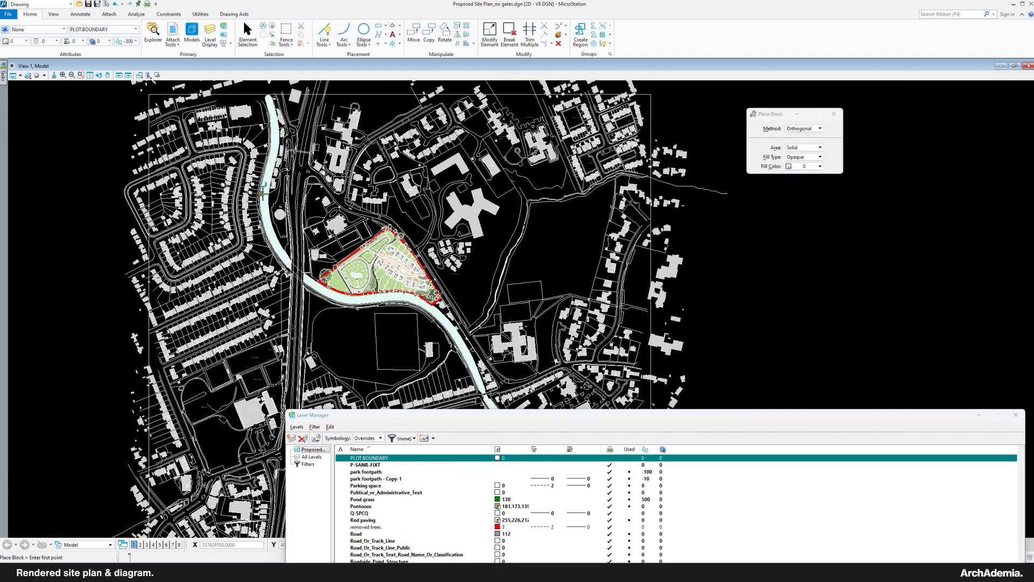
left_click(260, 194)
right_click(502, 343)
left_click(804, 157)
left_click(803, 164)
left_click(260, 200)
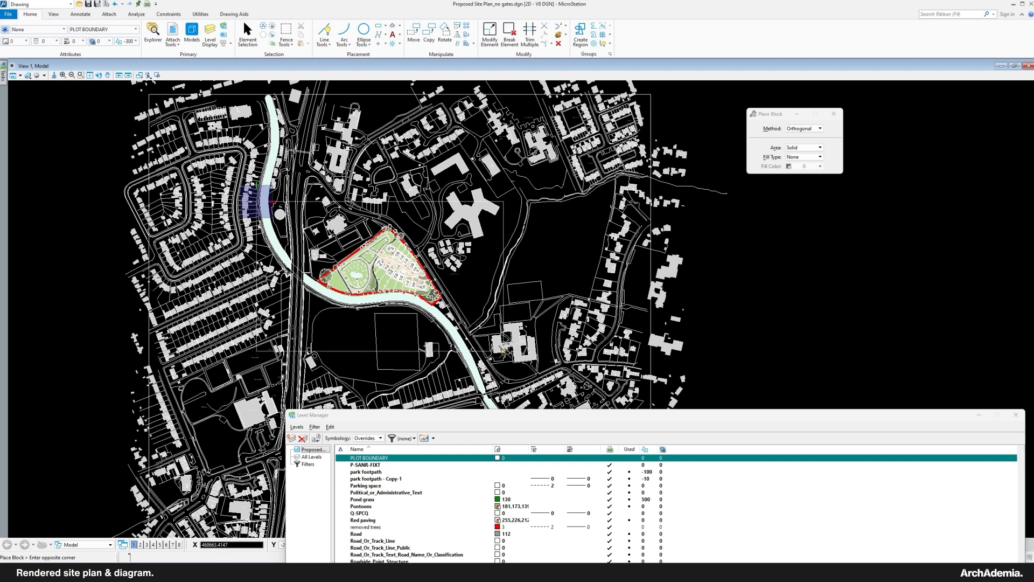
Place a block fence with mode Inside along the plot boundary rectangle around the site
left_click(286, 31)
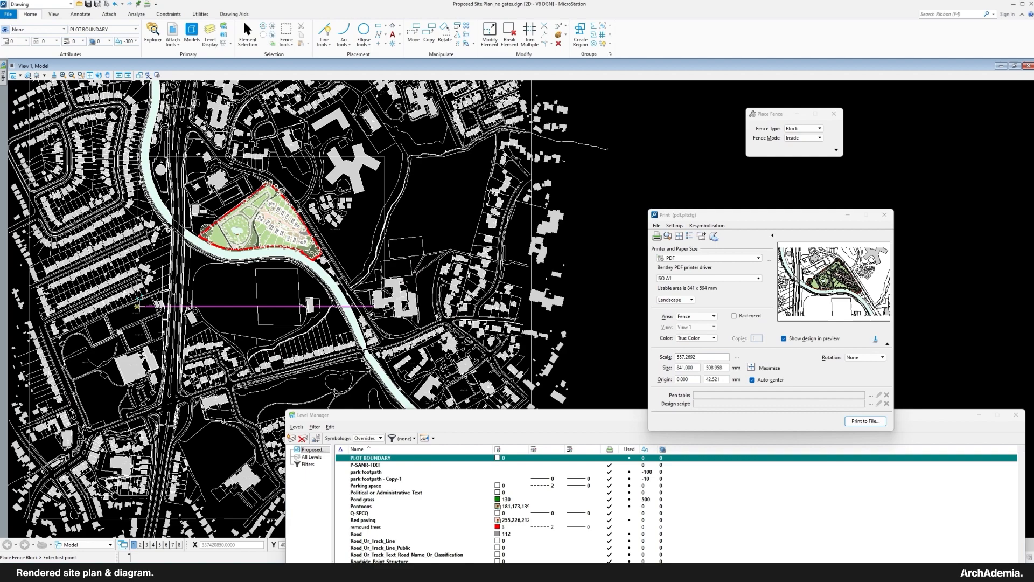
left_click(137, 307)
scroll(359, 155, "up", 8)
left_click(412, 152)
scroll(535, 237, "down", 10)
scroll(446, 342, "up", 2)
middle_click_drag(446, 342, 423, 347)
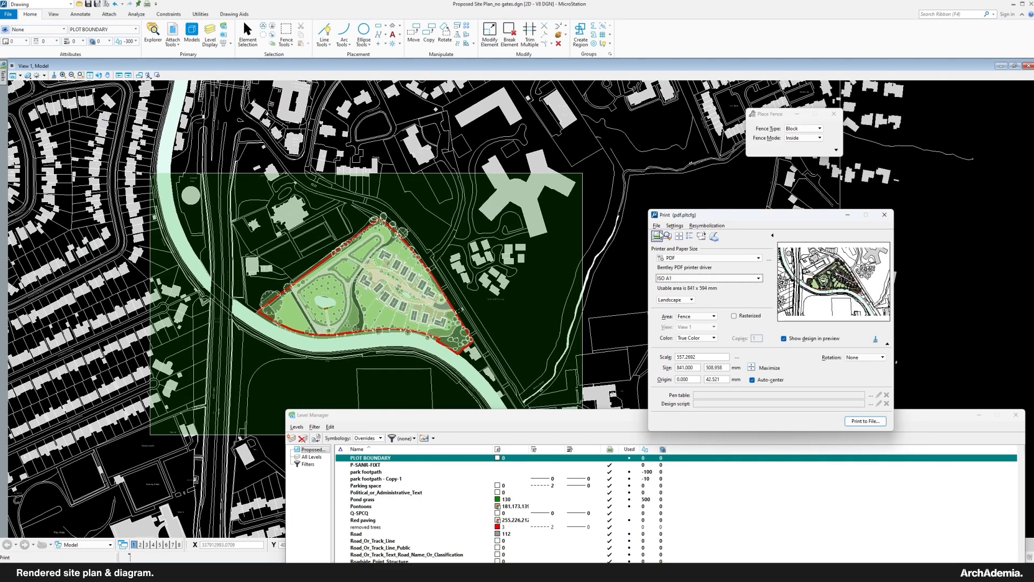
Print the fenced plan to a PDF file named "Coloured site plan" in the ArchAdemia > Tip of the week > Rendered Site Plan folder
left_click(865, 421)
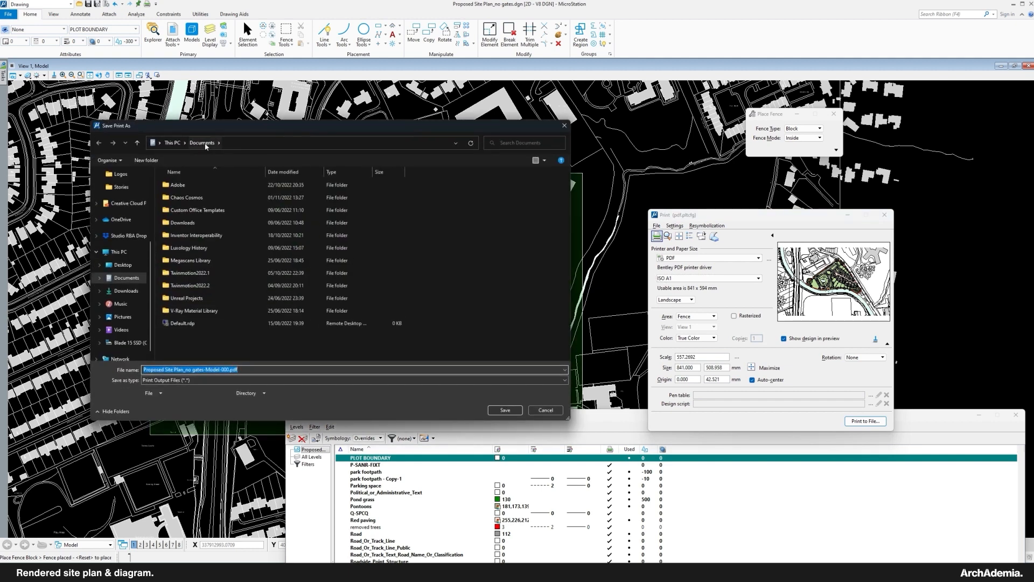
left_click(180, 275)
left_click(241, 197)
double_click(240, 197)
double_click(232, 309)
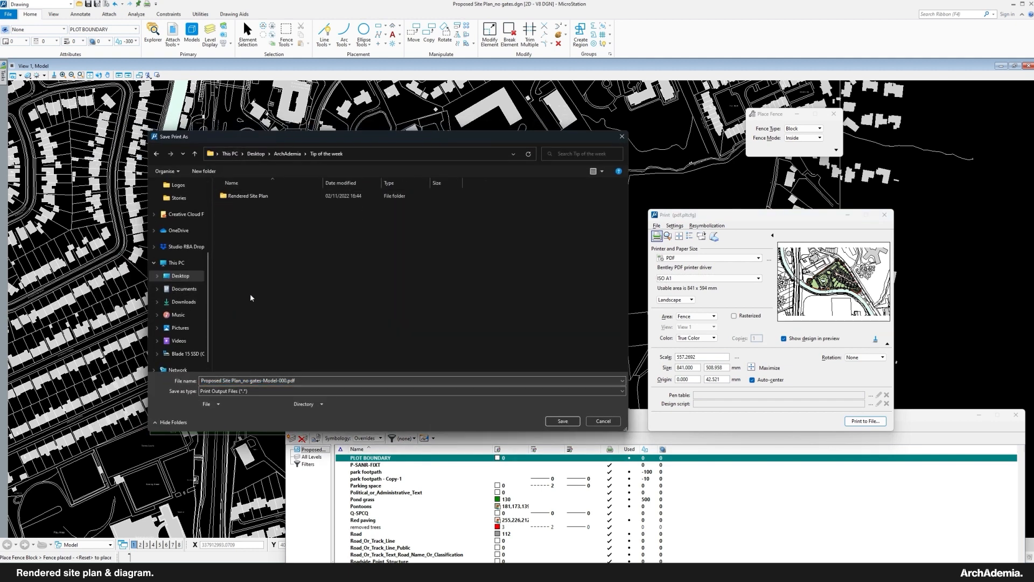
double_click(242, 196)
left_click(357, 379)
type("Coloured site plan")
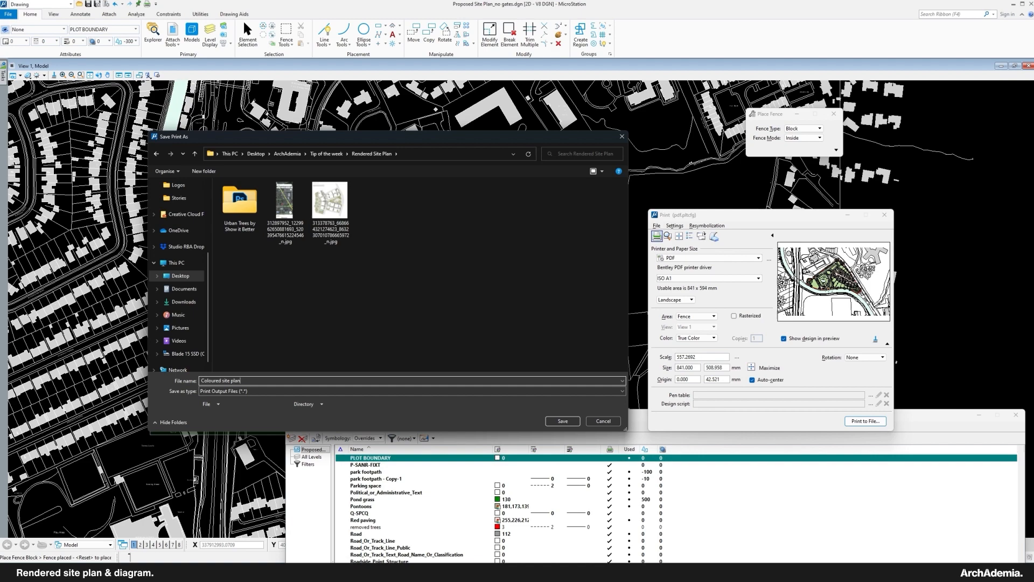
key("Return")
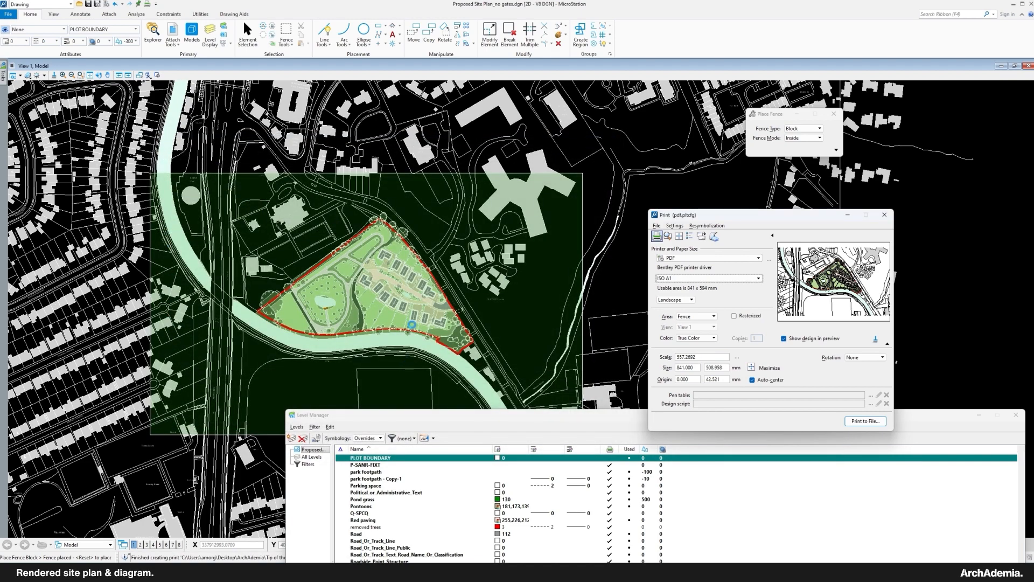
Switch off the levels of the grass, pond, path and tree fills around the orchard by picking their elements with Change Level set to Display Off
left_click(244, 42)
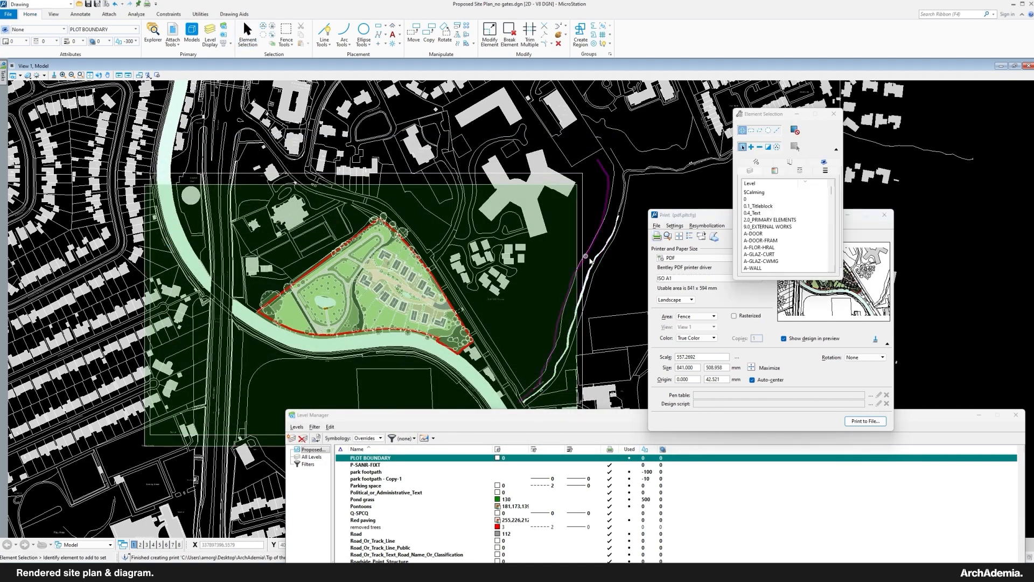
scroll(251, 271, "down", 3)
scroll(251, 272, "up", 3)
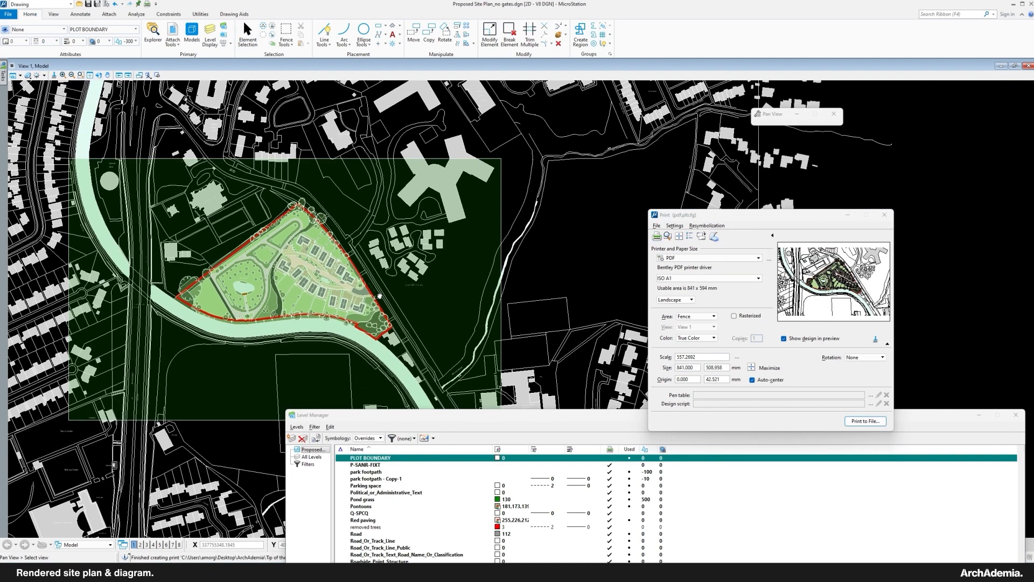
left_click(210, 36)
right_click(710, 363)
left_click(721, 424)
scroll(220, 296, "up", 3)
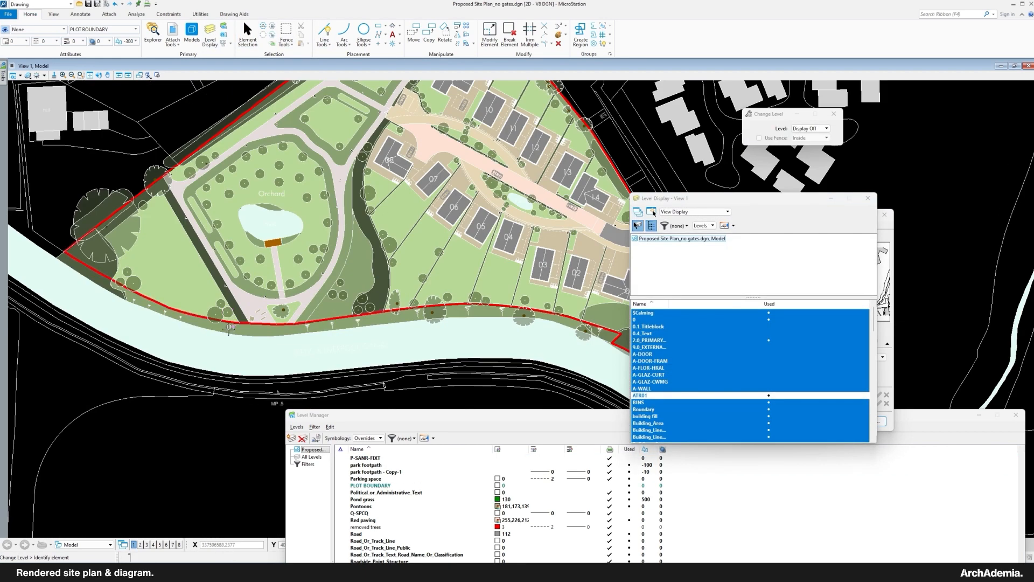
scroll(198, 290, "up", 2)
left_click(199, 290)
scroll(298, 254, "up", 2)
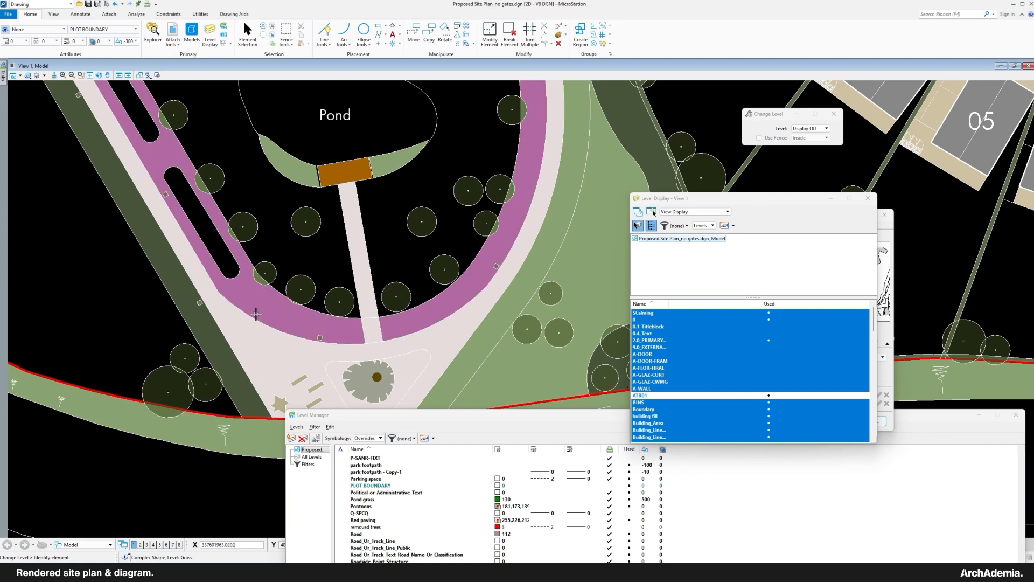
left_click(213, 334)
scroll(178, 383, "up", 2)
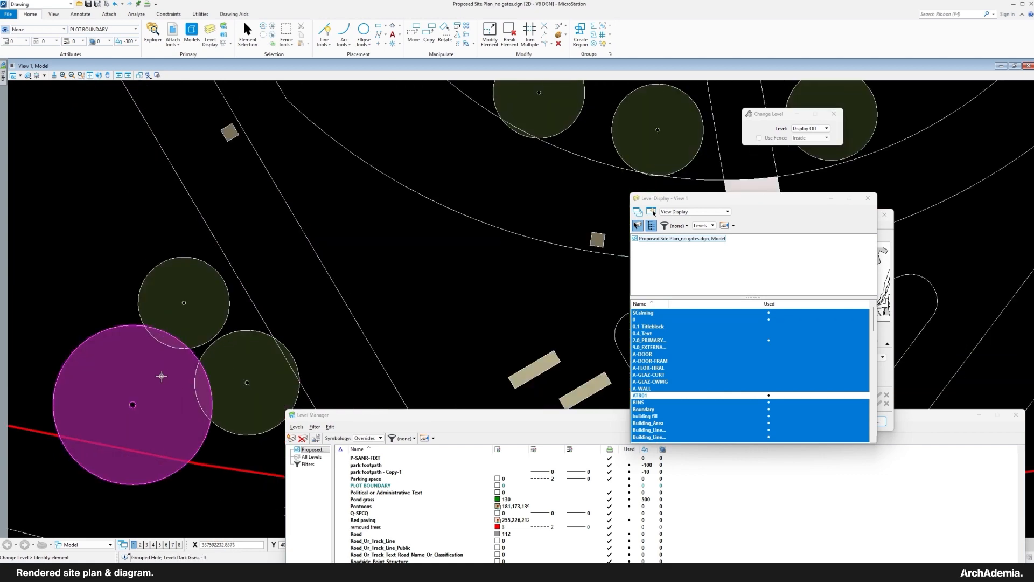
scroll(200, 387, "down", 4)
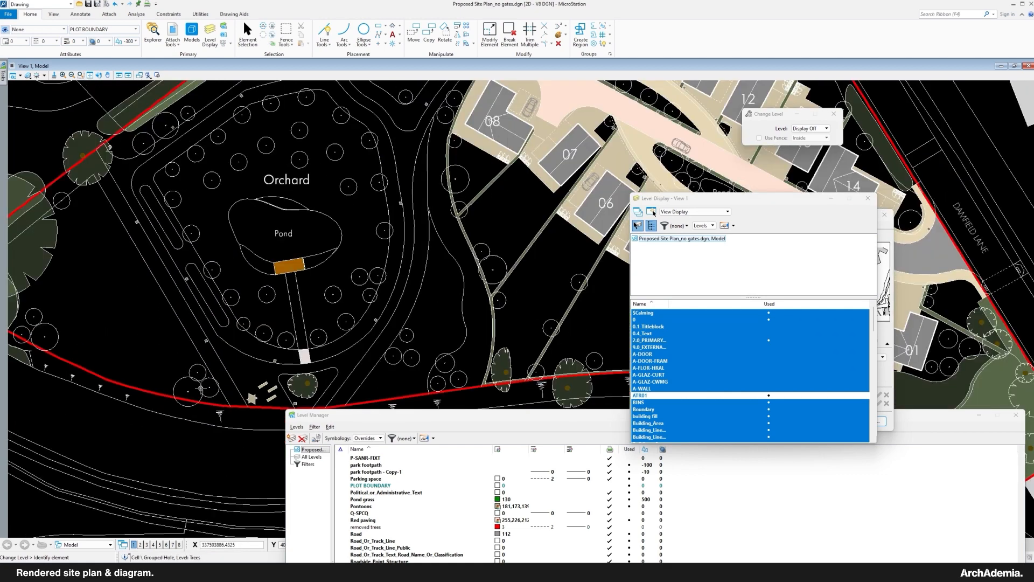